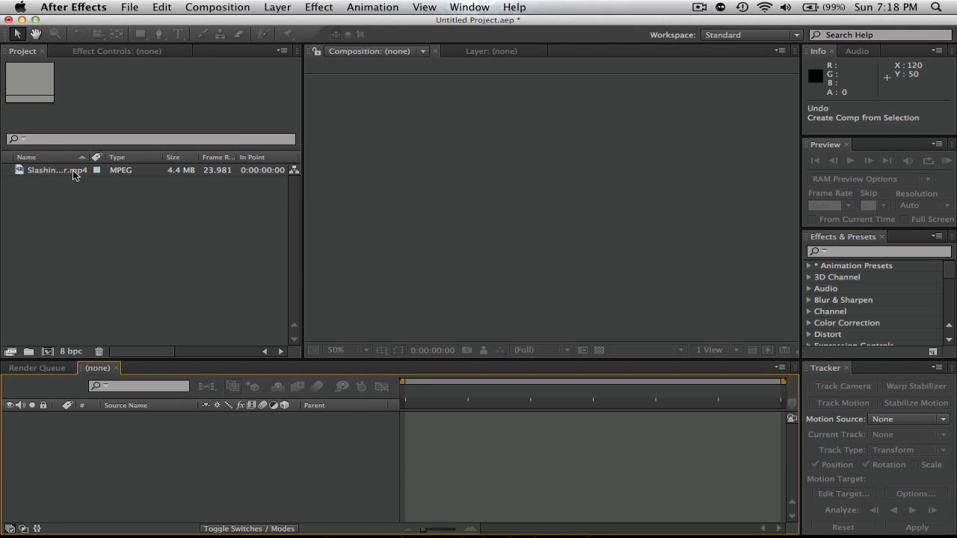
Create a composition from the MP4 clip and set the work area to start at 0:00:18:23.
{"action": "left_click_drag", "start_coordinate": [72, 170], "coordinate": [51, 353]}
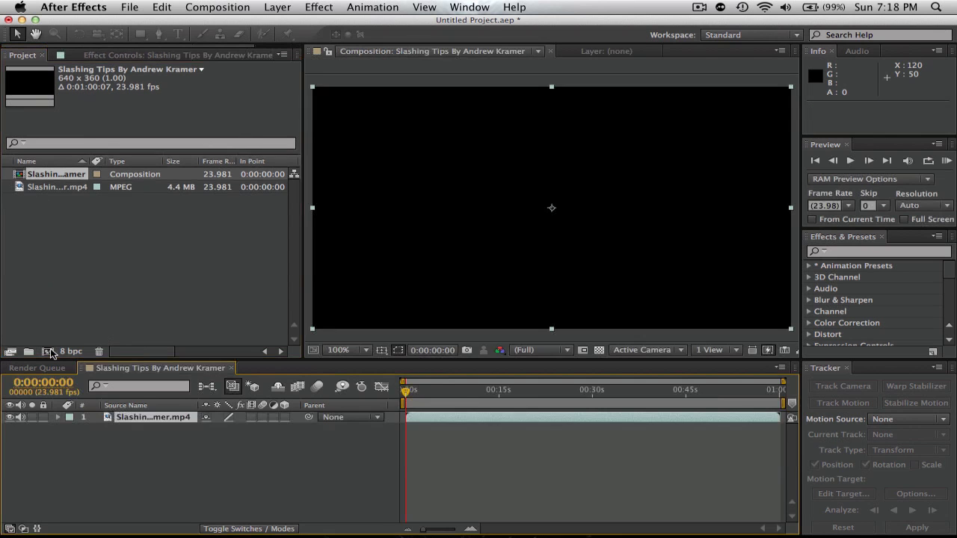
{"action": "left_click_drag", "start_coordinate": [418, 398], "coordinate": [525, 391]}
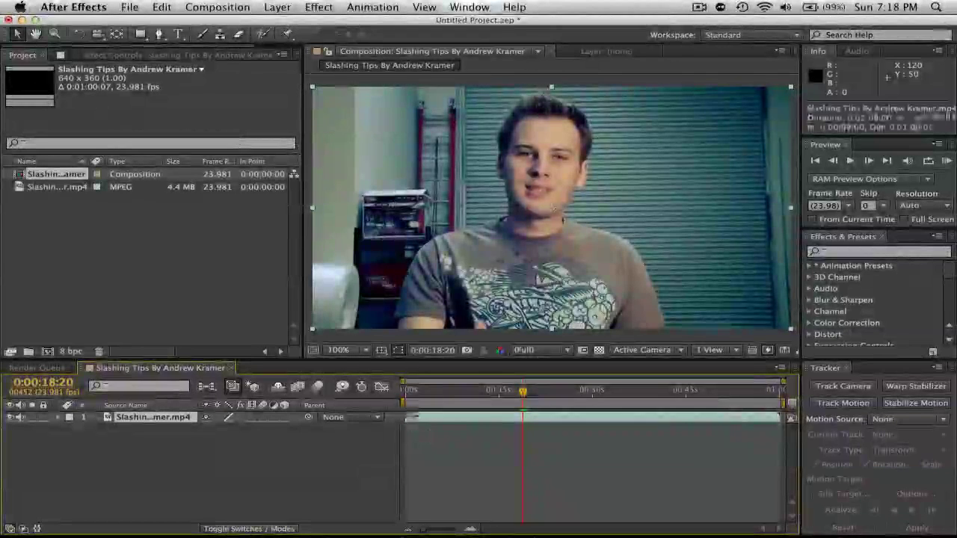
{"action": "left_click_drag", "start_coordinate": [523, 417], "coordinate": [524, 419]}
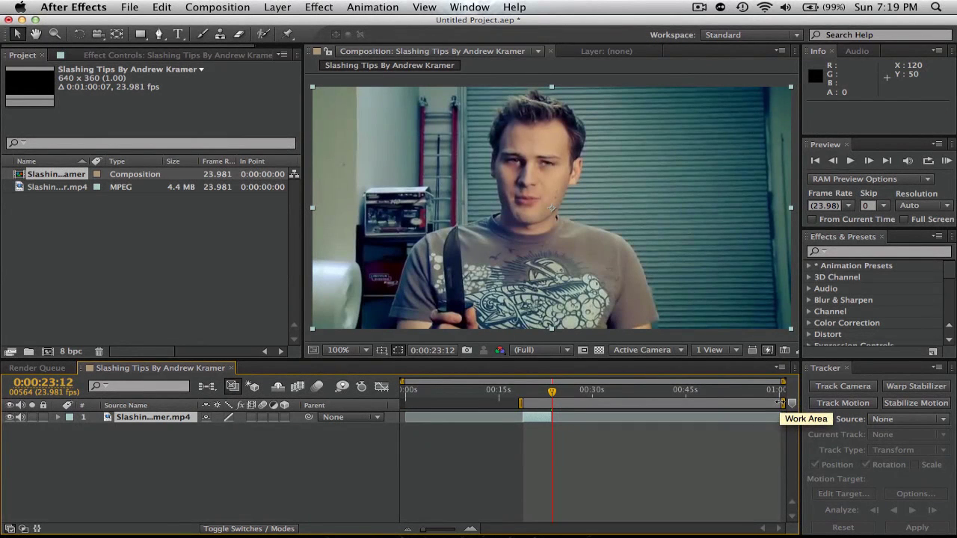
End the work area at 0:00:23:05 and trim the composition to the work area.
{"action": "left_click_drag", "start_coordinate": [785, 410], "coordinate": [558, 426]}
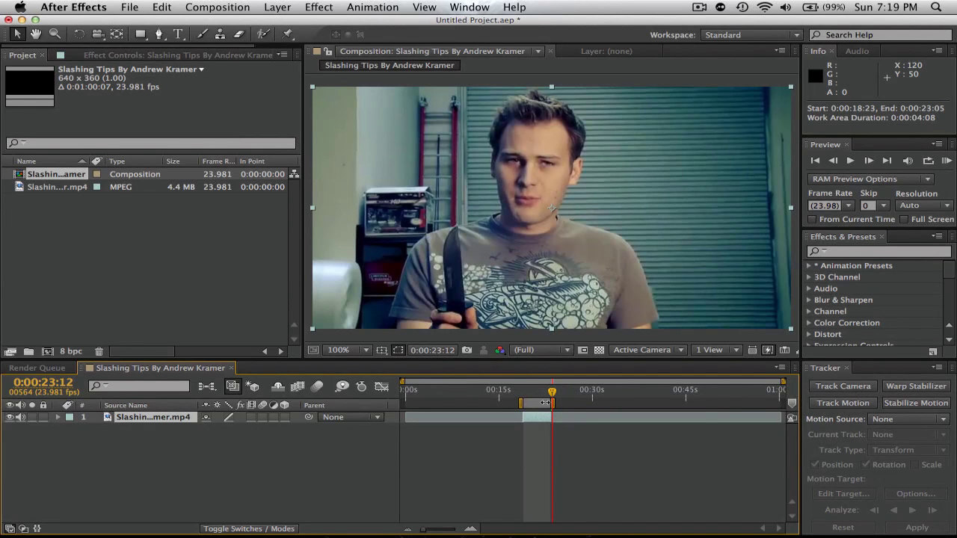
{"action": "right_click", "coordinate": [546, 402]}
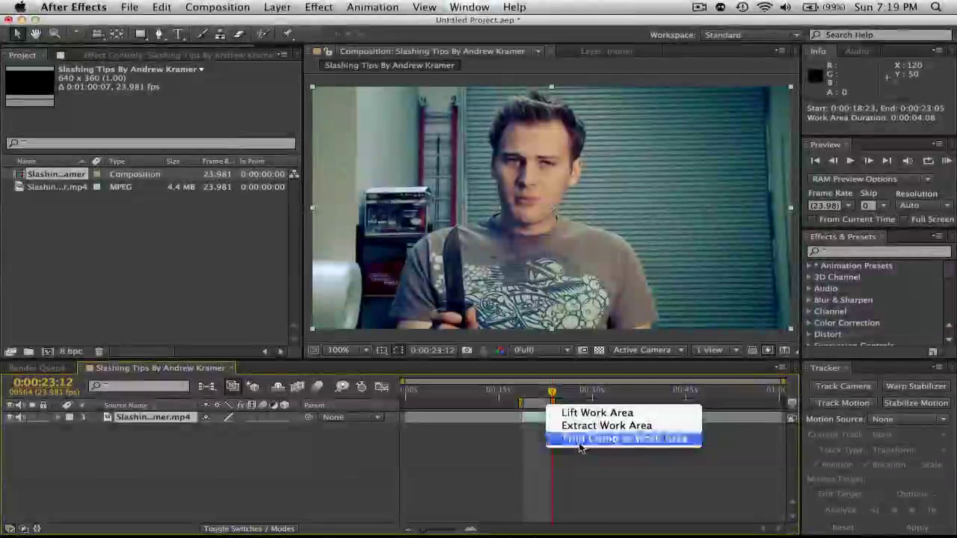
{"action": "left_click", "coordinate": [580, 438]}
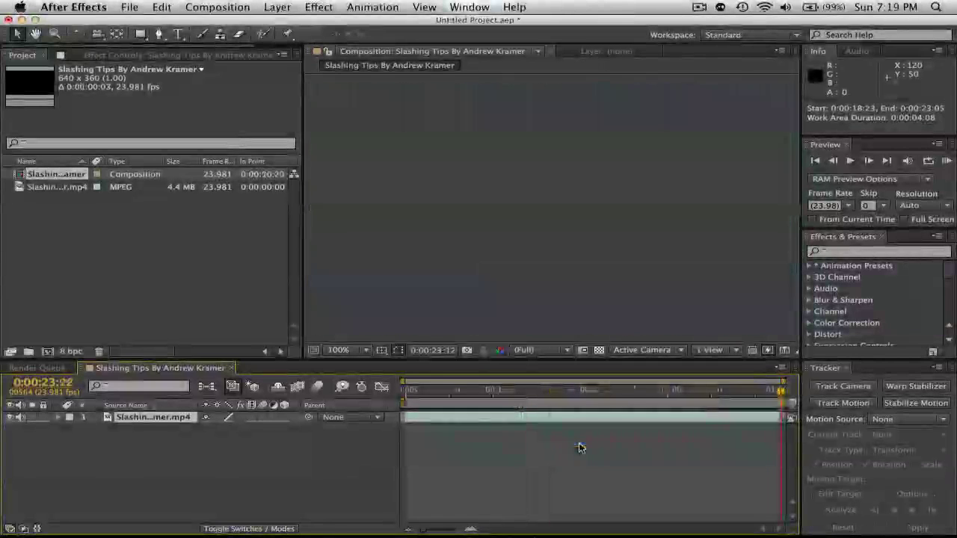
Return the playhead to the comp start and preview the trimmed 0:00:04:08 clip.
{"action": "left_click", "coordinate": [534, 391]}
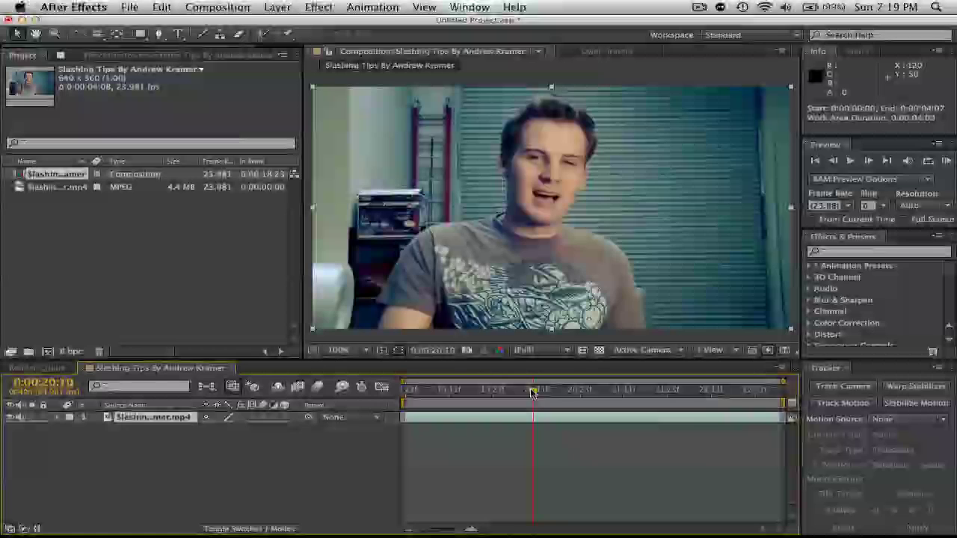
{"action": "left_click_drag", "start_coordinate": [533, 391], "coordinate": [402, 389]}
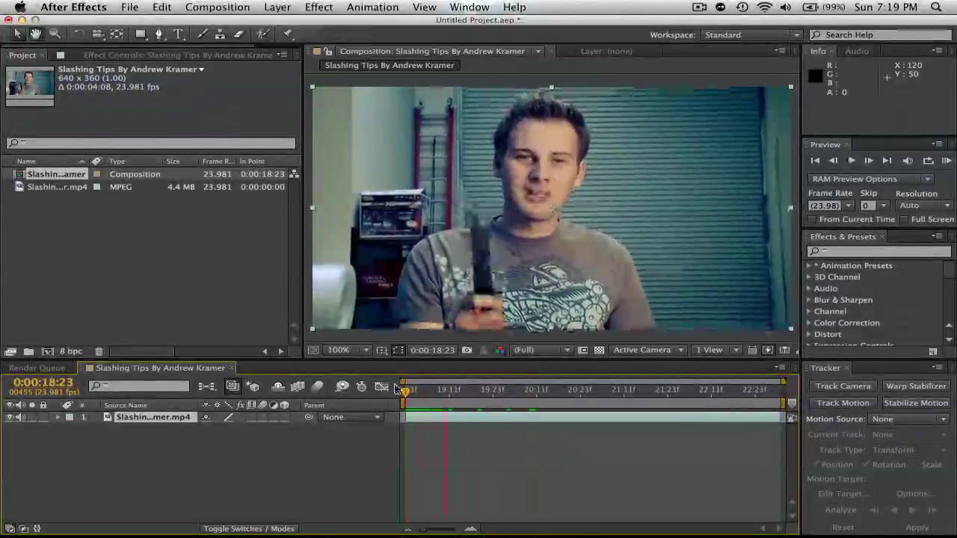
{"action": "key", "text": "space"}
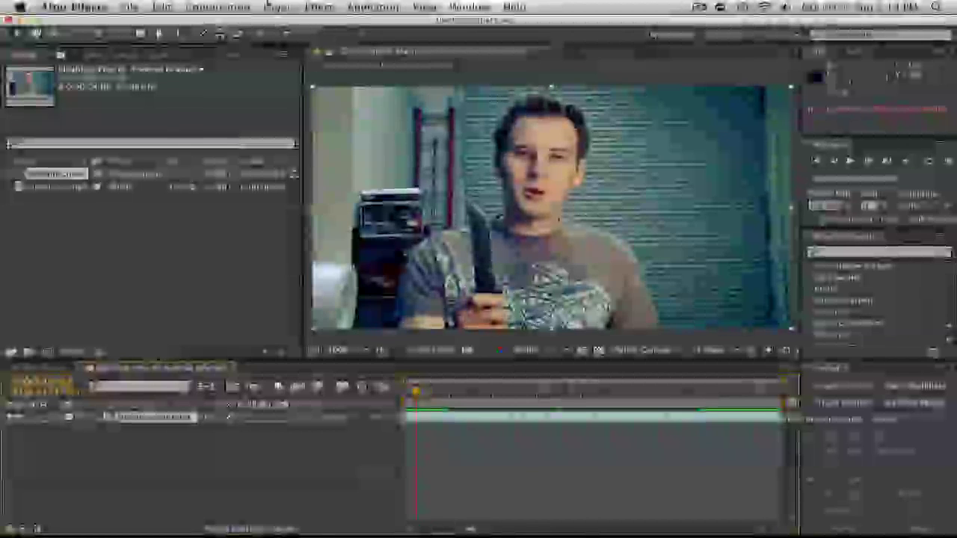
Add a Null 1 object layer above the clip and scrub back to the comp start.
{"action": "left_click", "coordinate": [269, 6]}
{"action": "mouse_move", "coordinate": [288, 24]}
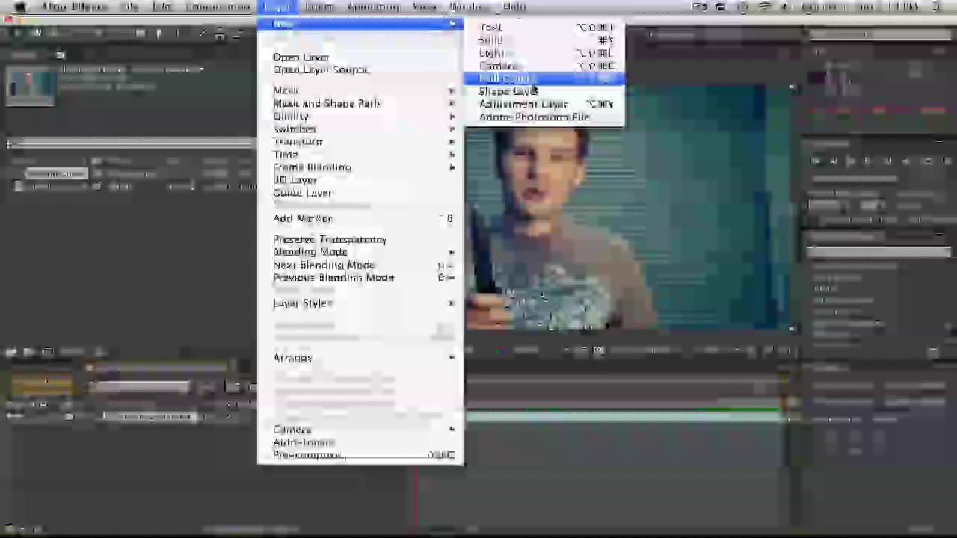
{"action": "left_click", "coordinate": [532, 82]}
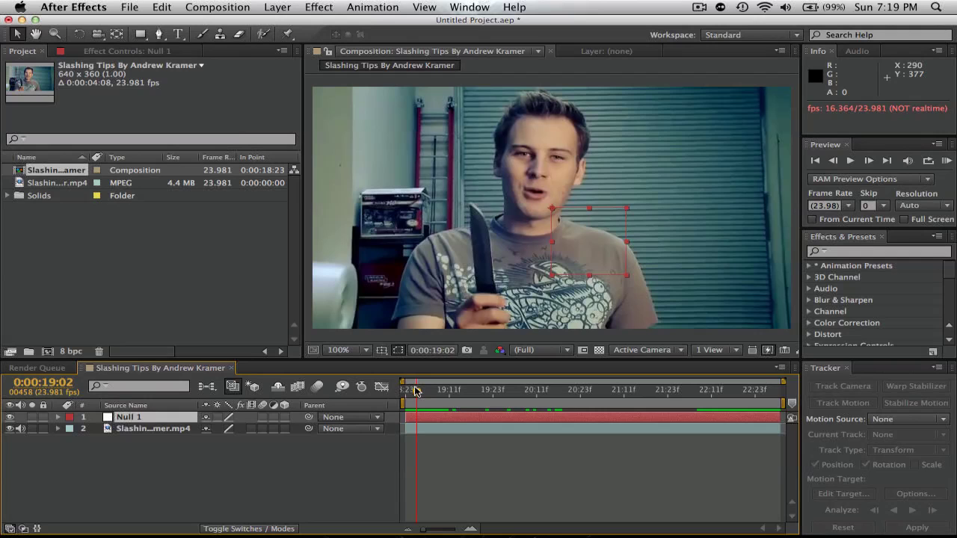
{"action": "mouse_move", "coordinate": [416, 394]}
{"action": "left_mouse_down"}
{"action": "mouse_move", "coordinate": [560, 391]}
{"action": "mouse_move", "coordinate": [404, 391]}
{"action": "left_mouse_up"}
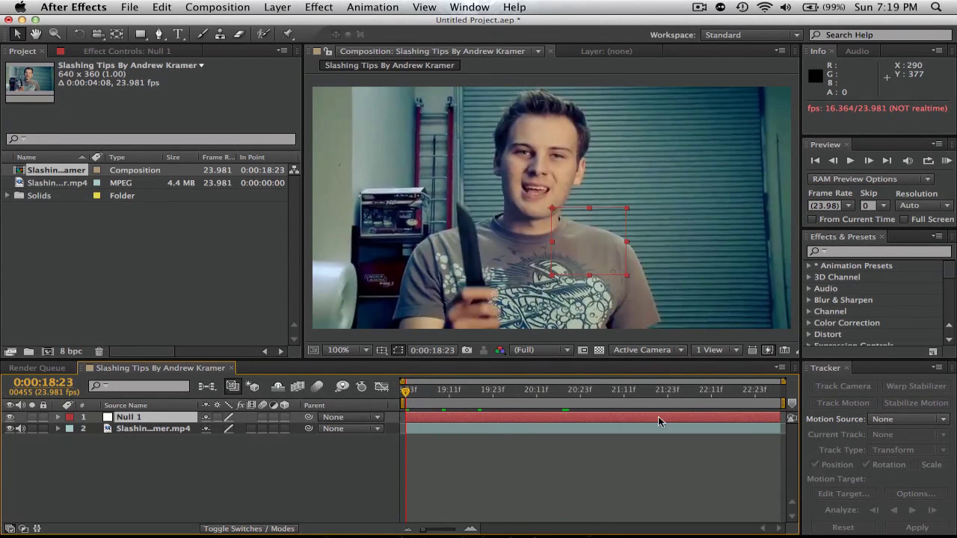
Open the clip's layer view and set up a Position and Rotation tracker with both track points on the eyes.
{"action": "double_click", "coordinate": [128, 431]}
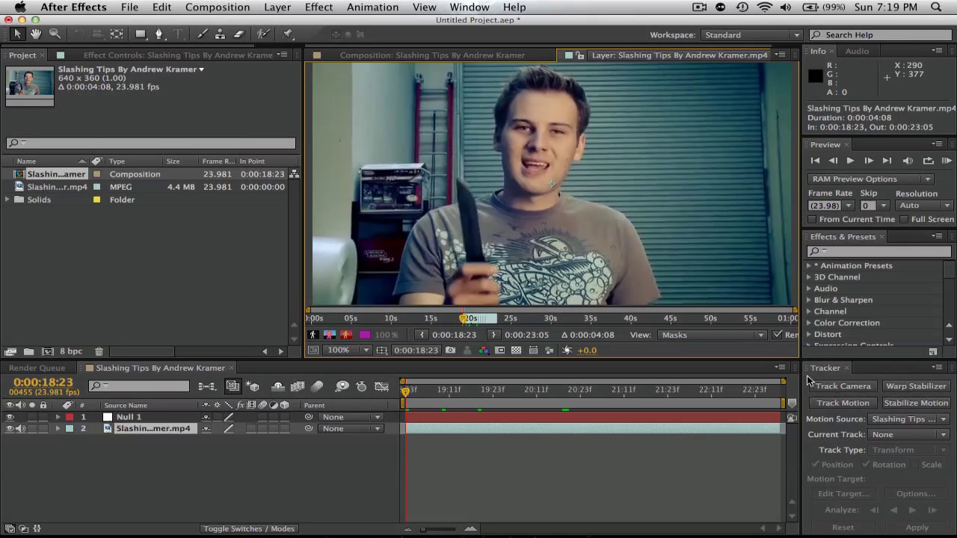
{"action": "left_click", "coordinate": [830, 405]}
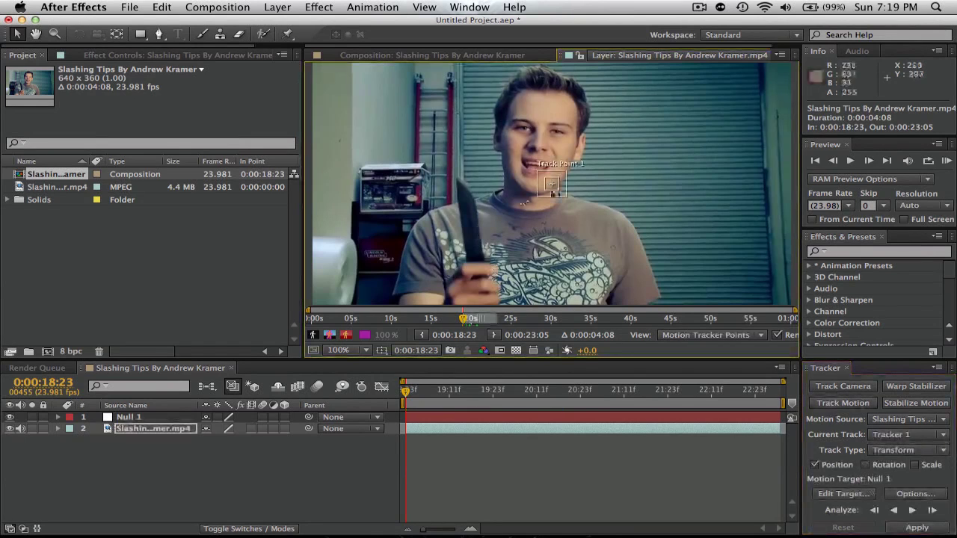
{"action": "left_click", "coordinate": [867, 465]}
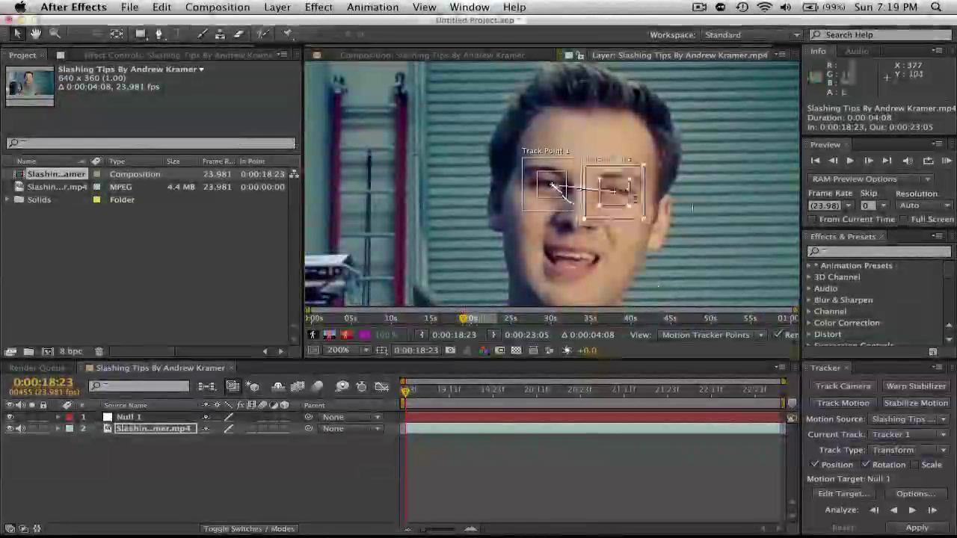
{"action": "key", "text": "comma"}
{"action": "key", "text": "h"}
{"action": "left_click_drag", "start_coordinate": [711, 212], "coordinate": [690, 162]}
{"action": "key", "text": "v"}
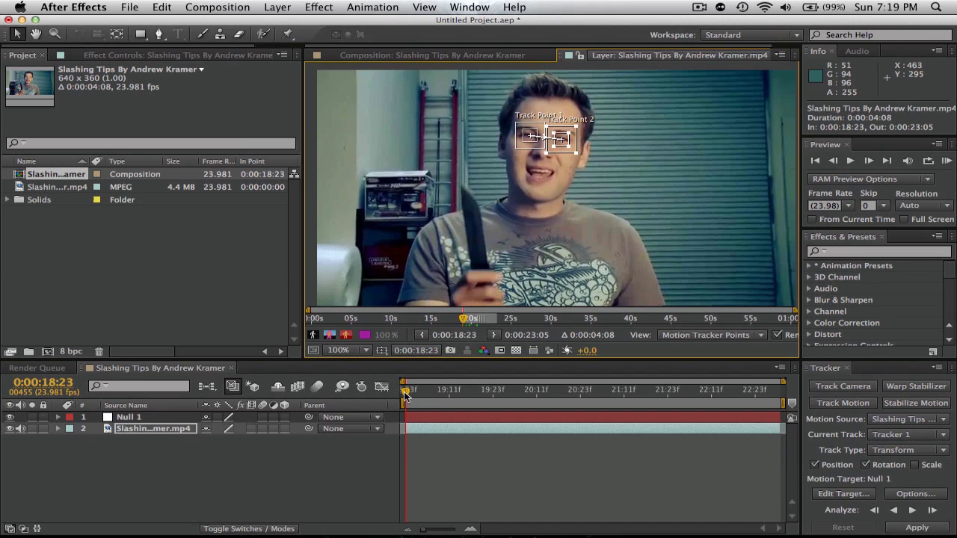
{"action": "left_click", "coordinate": [398, 392]}
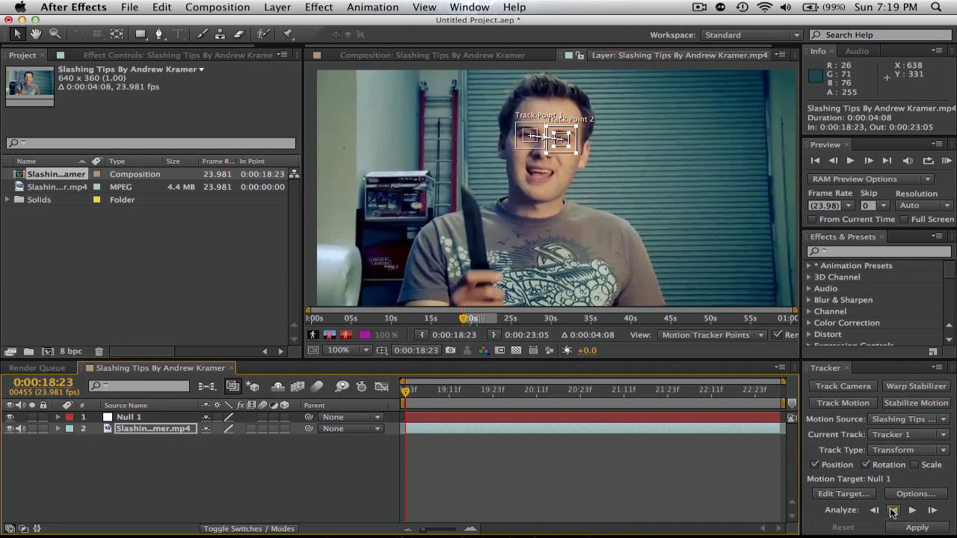
Make Null 1 the motion target and analyse both eye track points forward to 0:00:23:05.
{"action": "left_click", "coordinate": [845, 495]}
{"action": "left_click", "coordinate": [491, 263]}
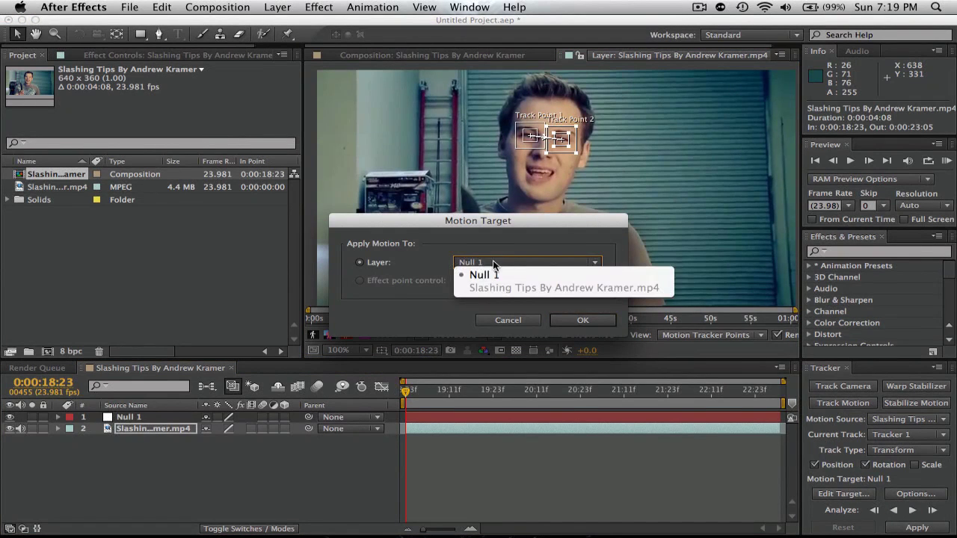
{"action": "left_click", "coordinate": [486, 275]}
{"action": "left_click", "coordinate": [583, 321]}
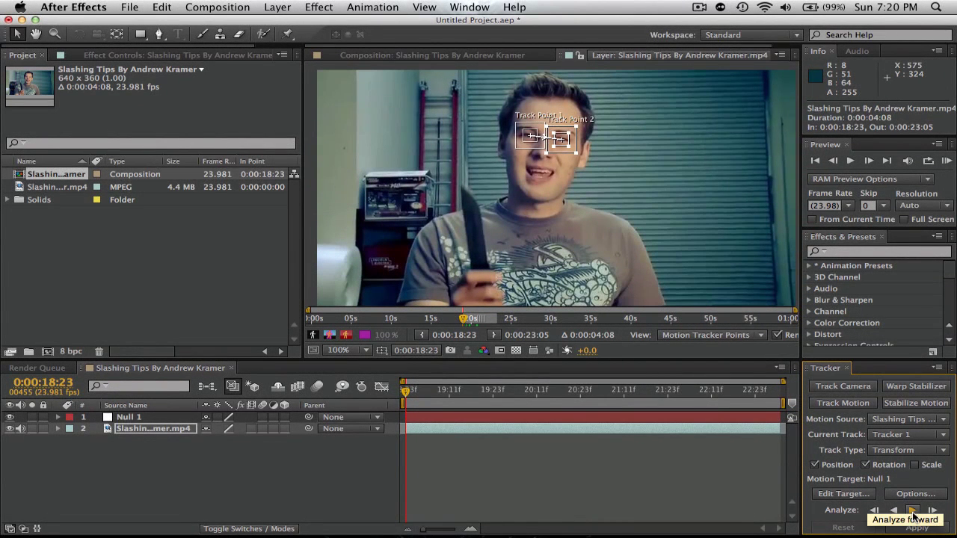
{"action": "left_click", "coordinate": [914, 516]}
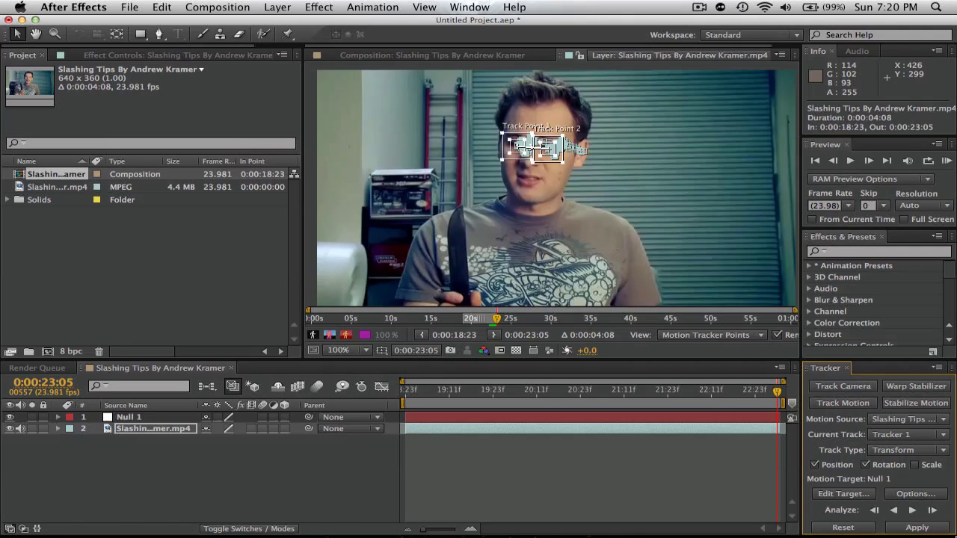
Apply the tracking data to Null 1 in X and Y, then collapse properties and deselect layers.
{"action": "left_click", "coordinate": [920, 528]}
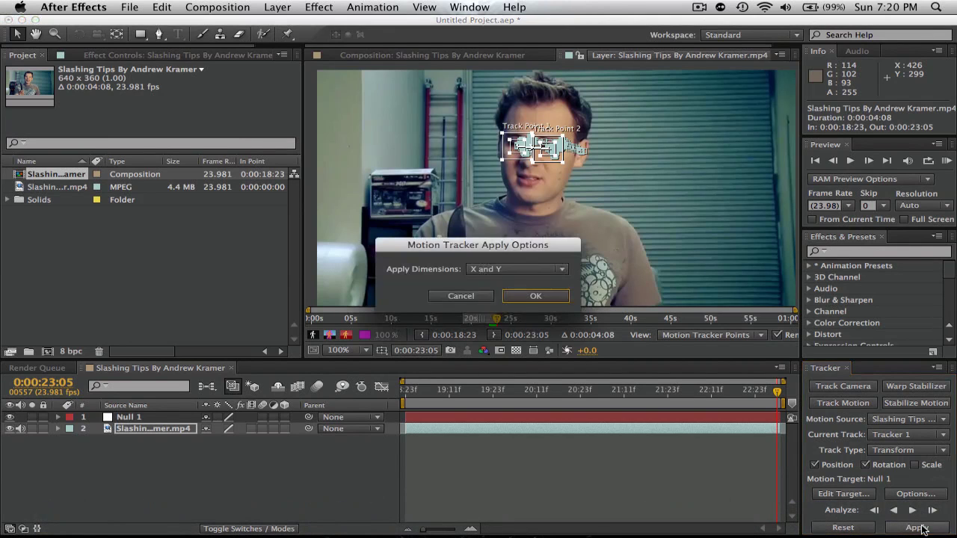
{"action": "left_click", "coordinate": [534, 298]}
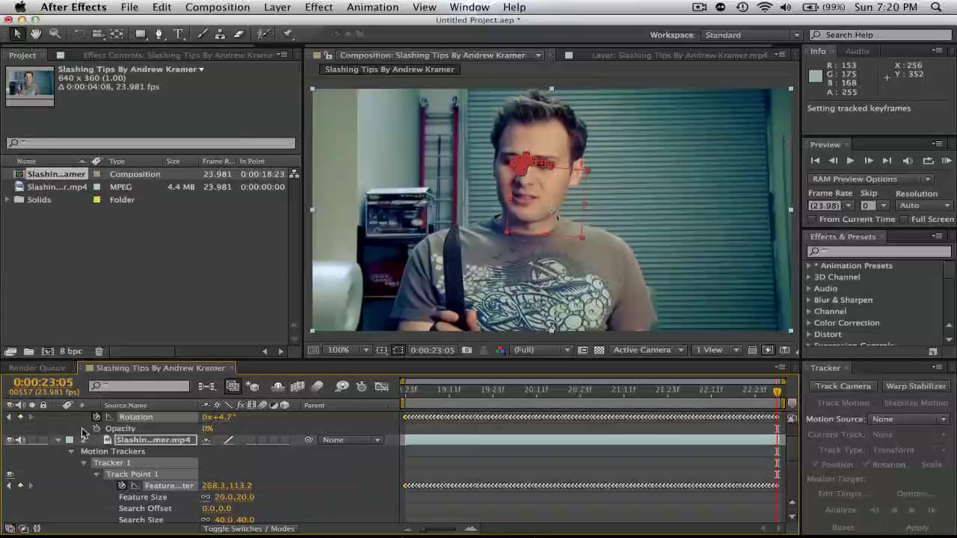
{"action": "left_click", "coordinate": [59, 440]}
{"action": "left_click", "coordinate": [62, 467]}
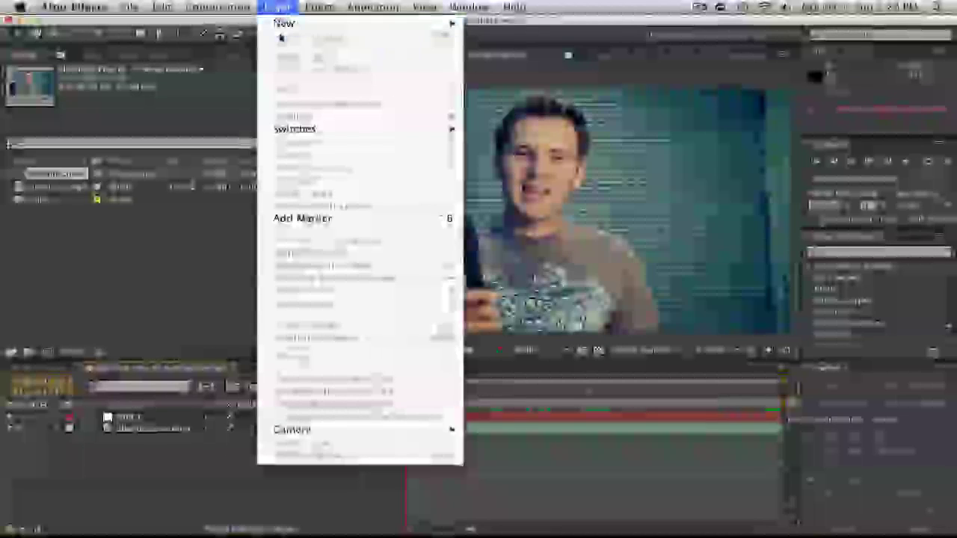
Add an adjustment layer and search the effects for 'mos'.
{"action": "mouse_move", "coordinate": [281, 25]}
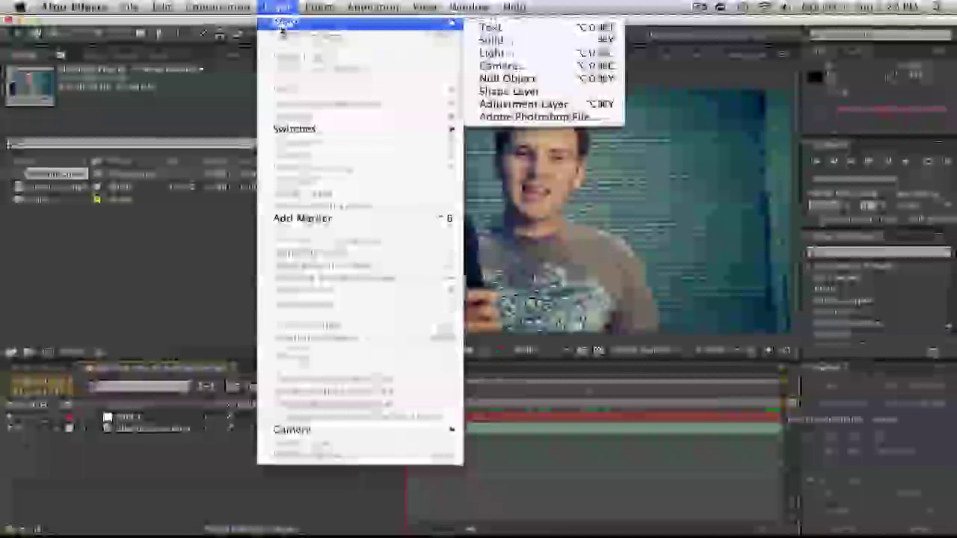
{"action": "left_click", "coordinate": [552, 105]}
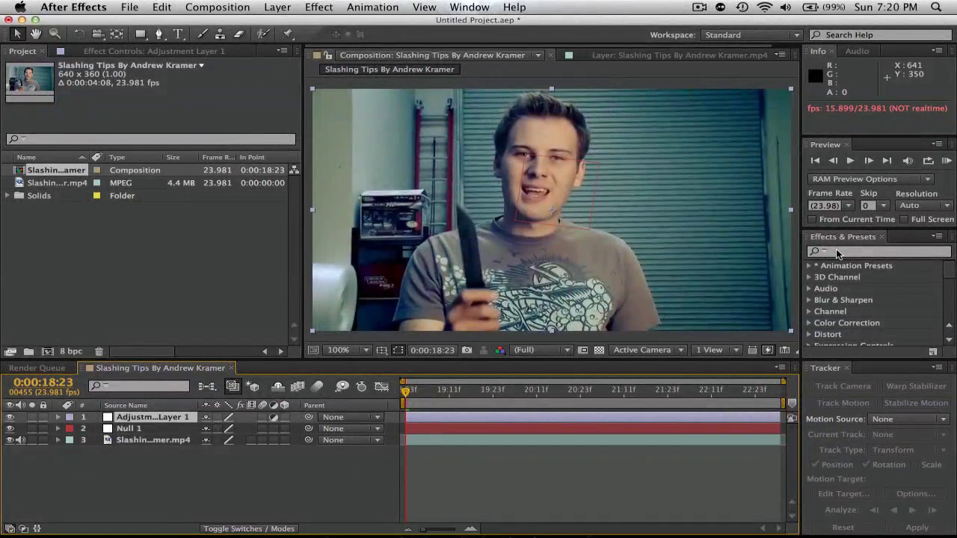
{"action": "left_click", "coordinate": [838, 254]}
{"action": "type", "text": "mos"}
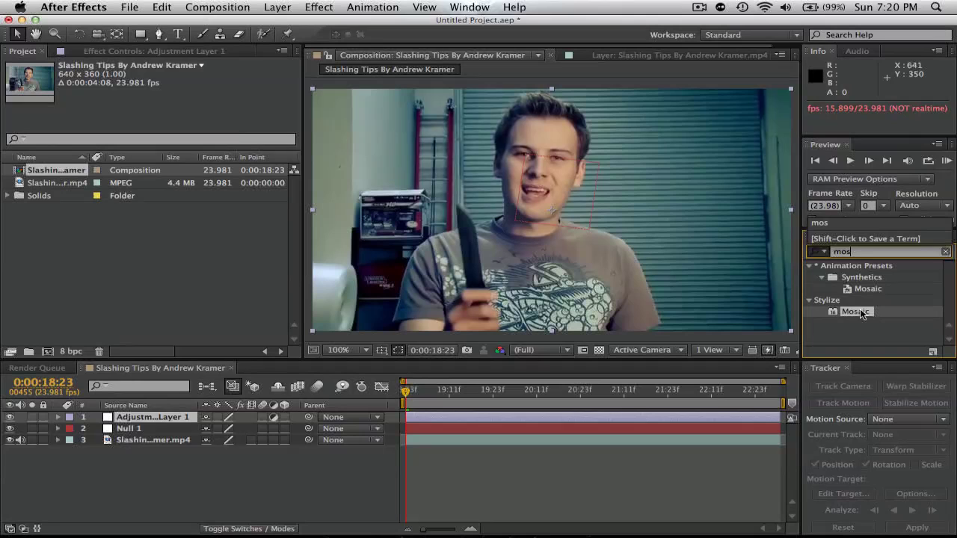
Apply the Stylize Mosaic effect to Adjustment Layer 1 at 63 × 38 blocks.
{"action": "left_click", "coordinate": [308, 7]}
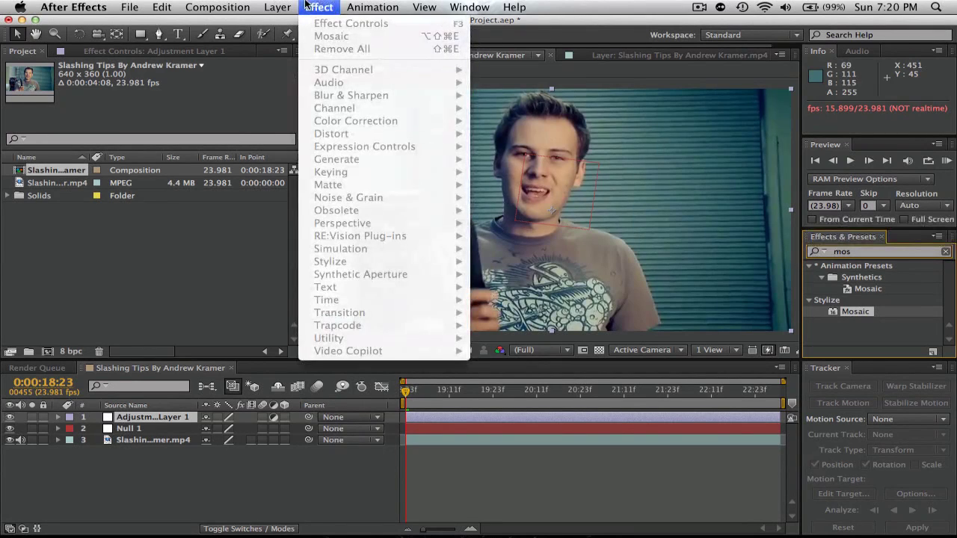
{"action": "left_click", "coordinate": [307, 6]}
{"action": "left_click", "coordinate": [318, 7]}
{"action": "left_click", "coordinate": [319, 7]}
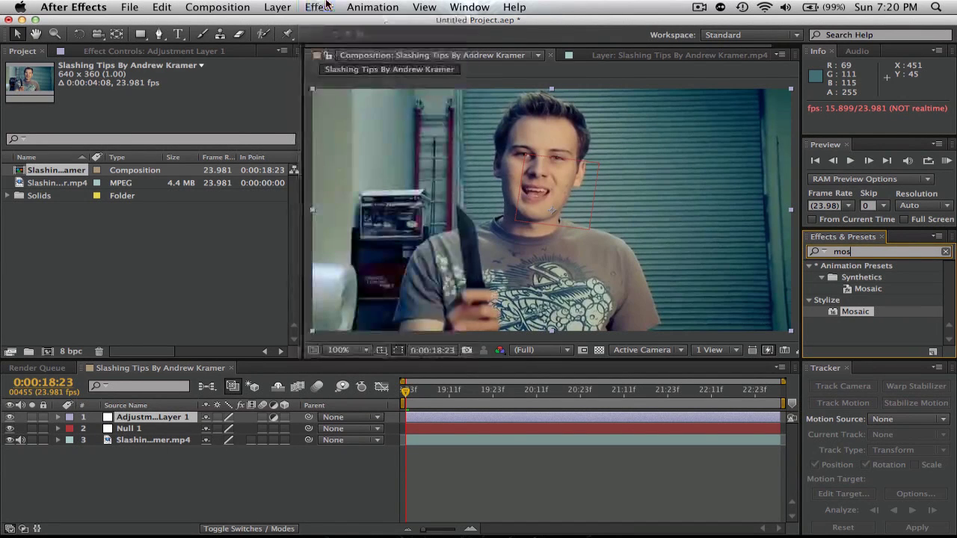
{"action": "left_click", "coordinate": [862, 315]}
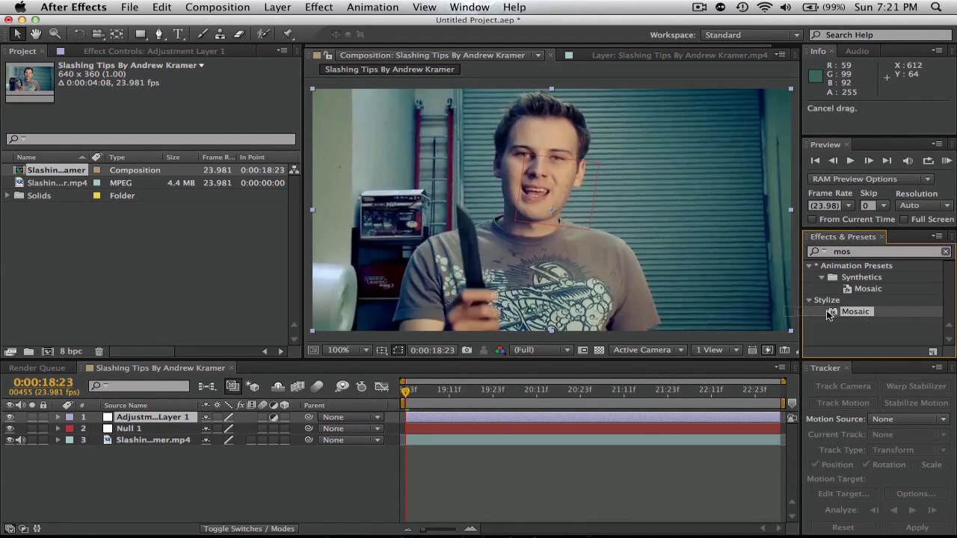
{"action": "left_click_drag", "start_coordinate": [829, 315], "coordinate": [654, 277]}
{"action": "left_click_drag", "start_coordinate": [405, 299], "coordinate": [171, 421]}
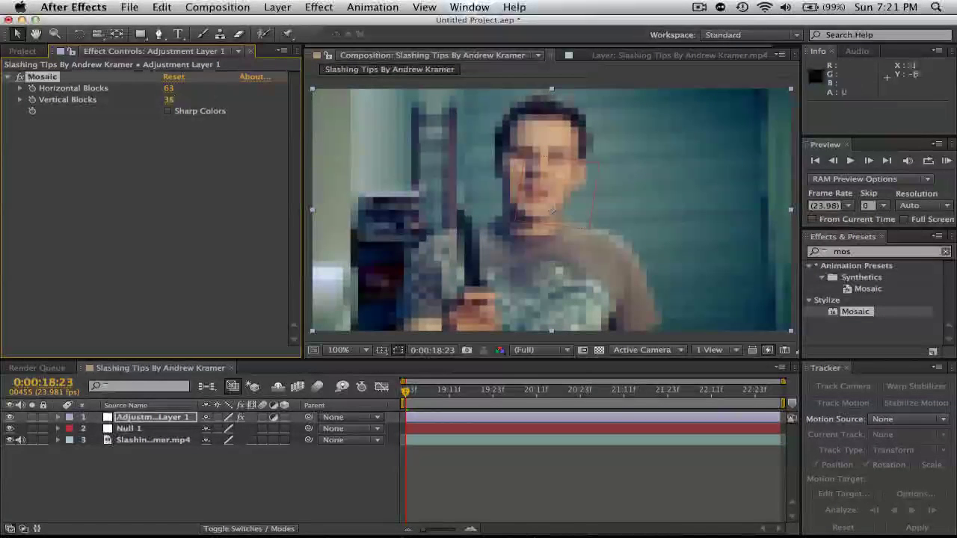
{"action": "left_click", "coordinate": [158, 33]}
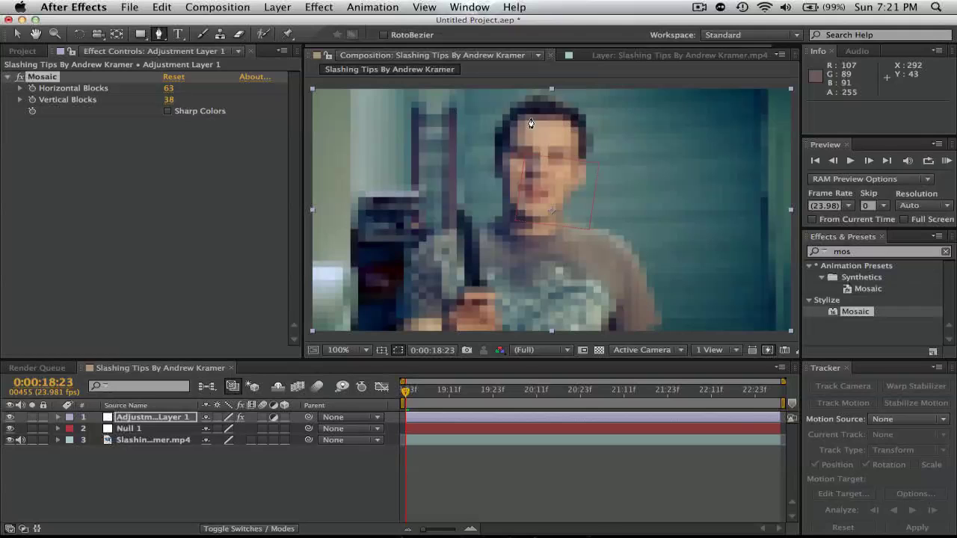
Hide Adjustment Layer 1, zoom to 200%, undo a stray shape layer, and reselect the adjustment layer.
{"action": "left_click", "coordinate": [10, 418]}
{"action": "scroll", "coordinate": [534, 140], "scroll_direction": "up", "scroll_amount": 1}
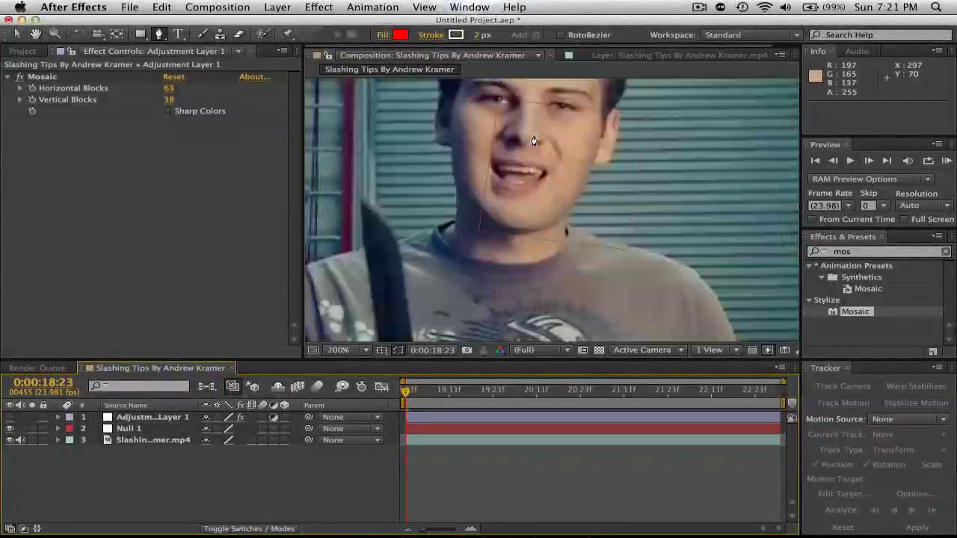
{"action": "scroll", "coordinate": [580, 270], "scroll_direction": "up", "scroll_amount": 3}
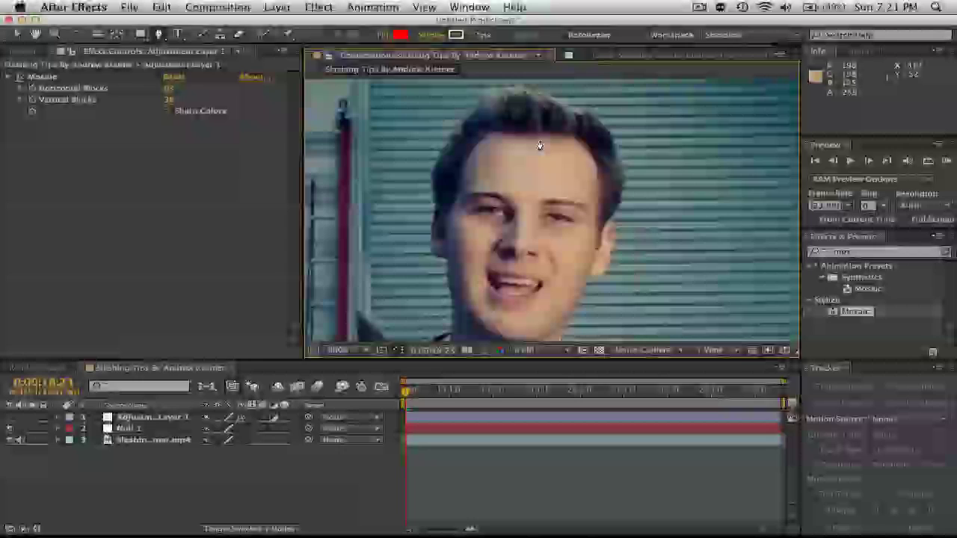
{"action": "left_click", "coordinate": [490, 139]}
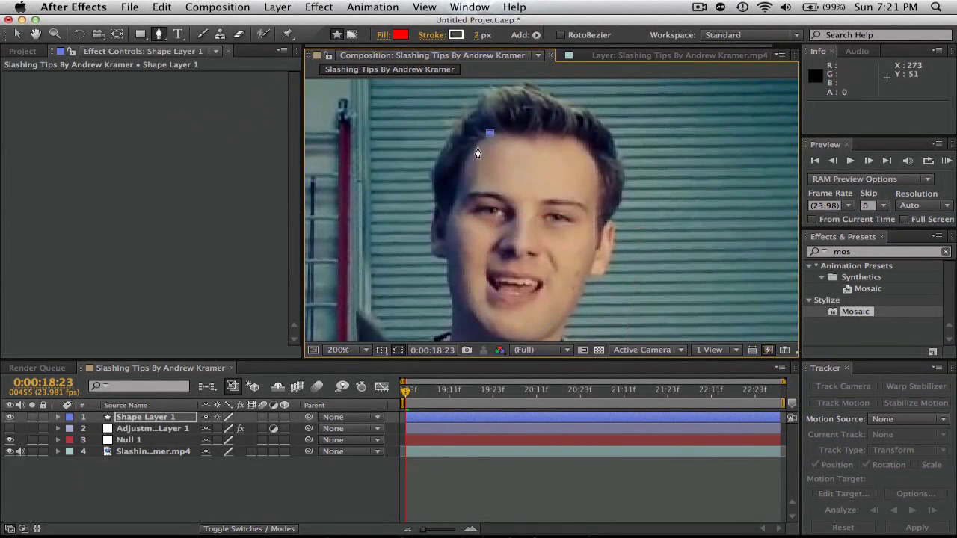
{"action": "key", "text": "super+z"}
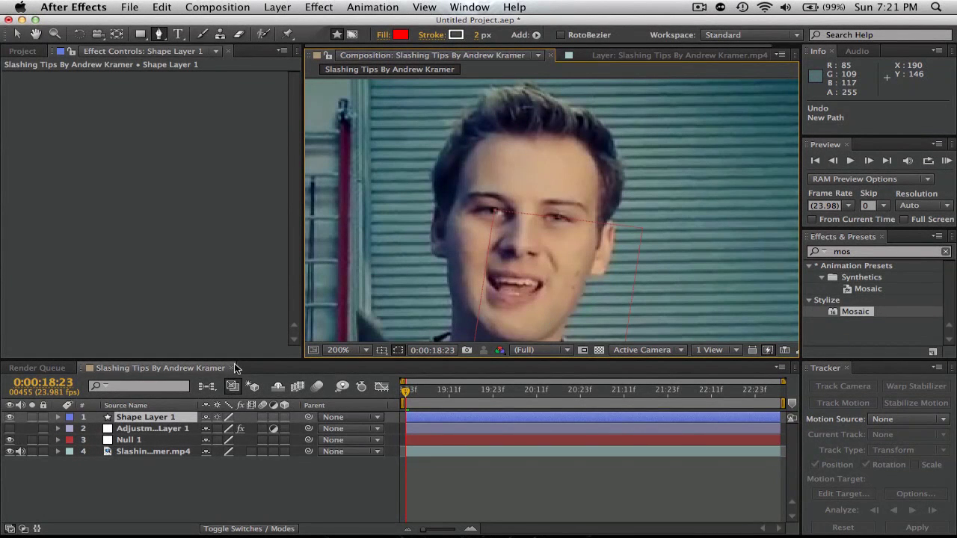
{"action": "key", "text": "super+z"}
{"action": "left_click", "coordinate": [150, 416]}
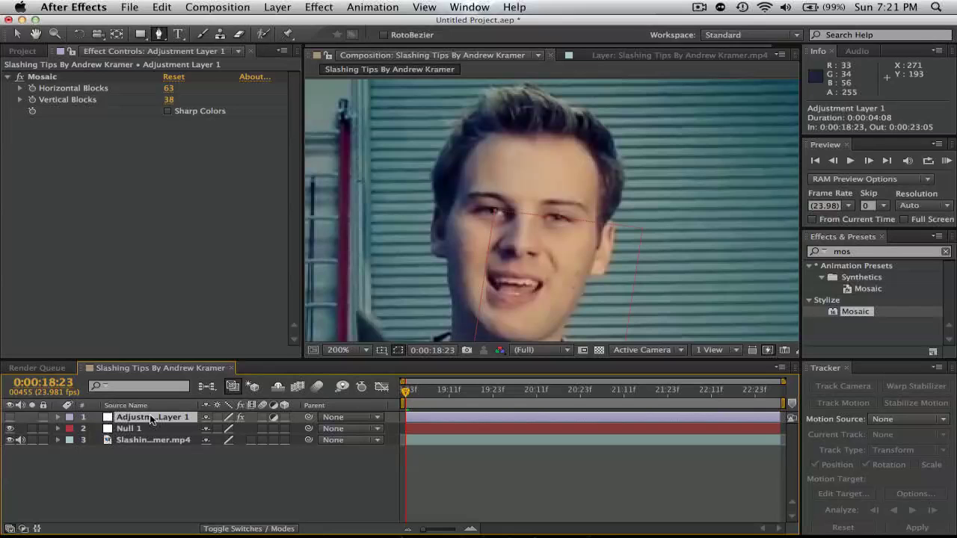
Pen-draw a closed 16-vertex mask around the face and nudge points to fit the head.
{"action": "left_click", "coordinate": [491, 138]}
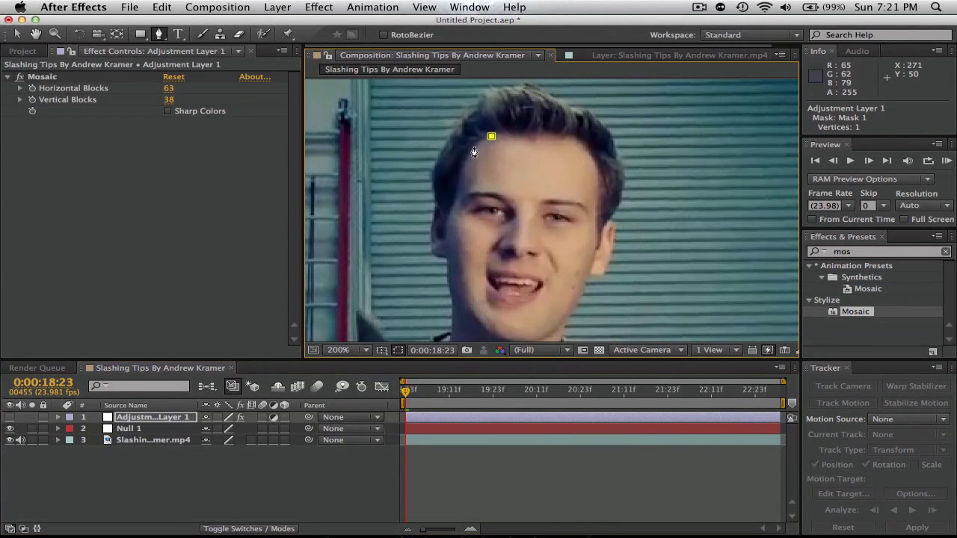
{"action": "left_click", "coordinate": [473, 146]}
{"action": "left_click", "coordinate": [465, 176]}
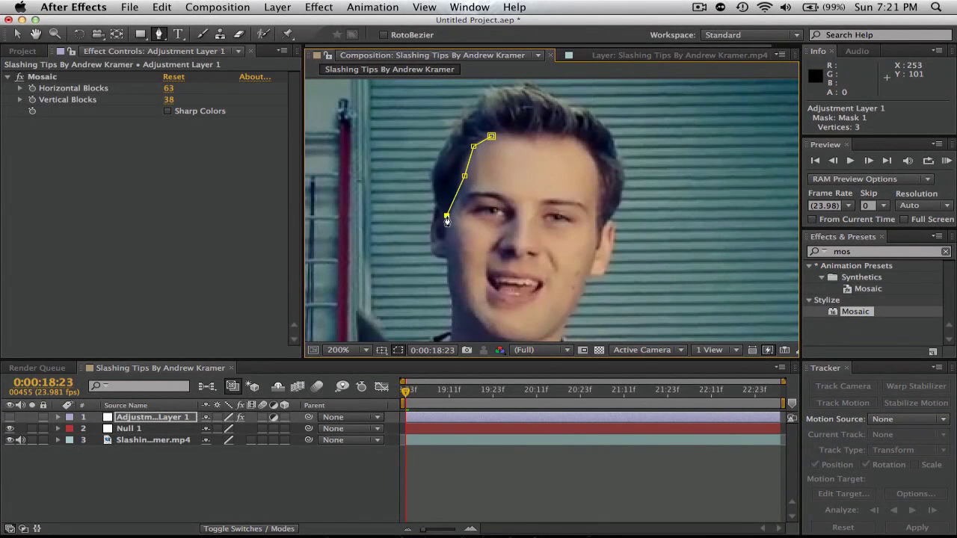
{"action": "left_click", "coordinate": [448, 285]}
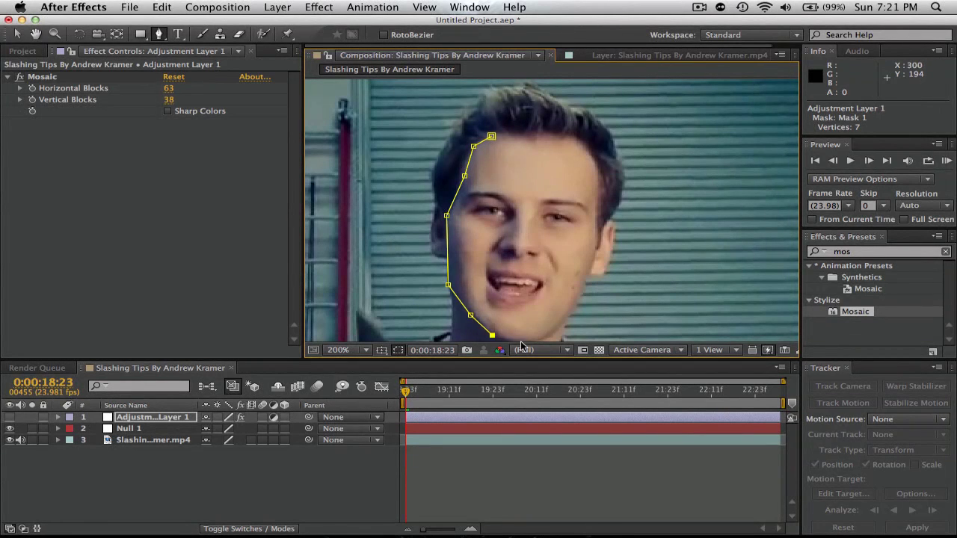
{"action": "scroll", "coordinate": [516, 333], "scroll_direction": "down", "scroll_amount": 2}
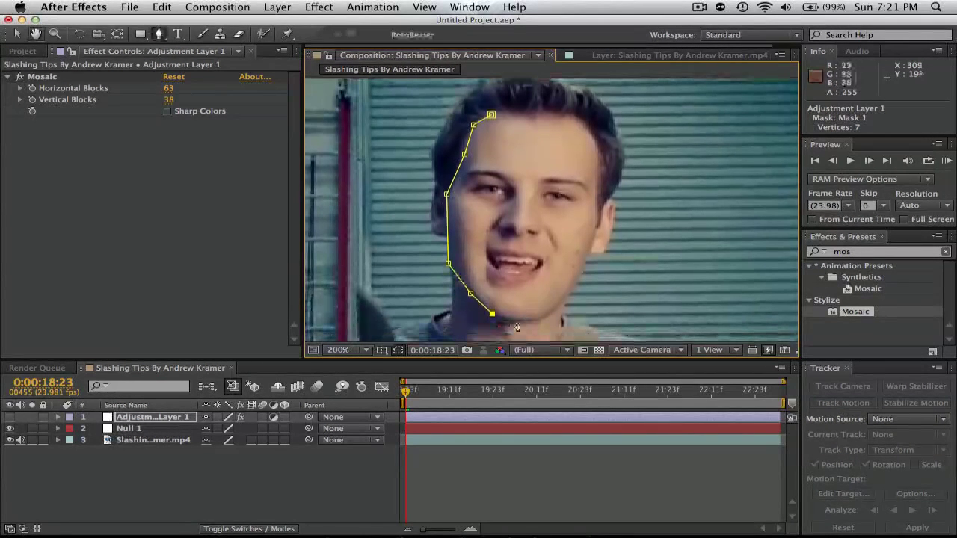
{"action": "left_click", "coordinate": [510, 320]}
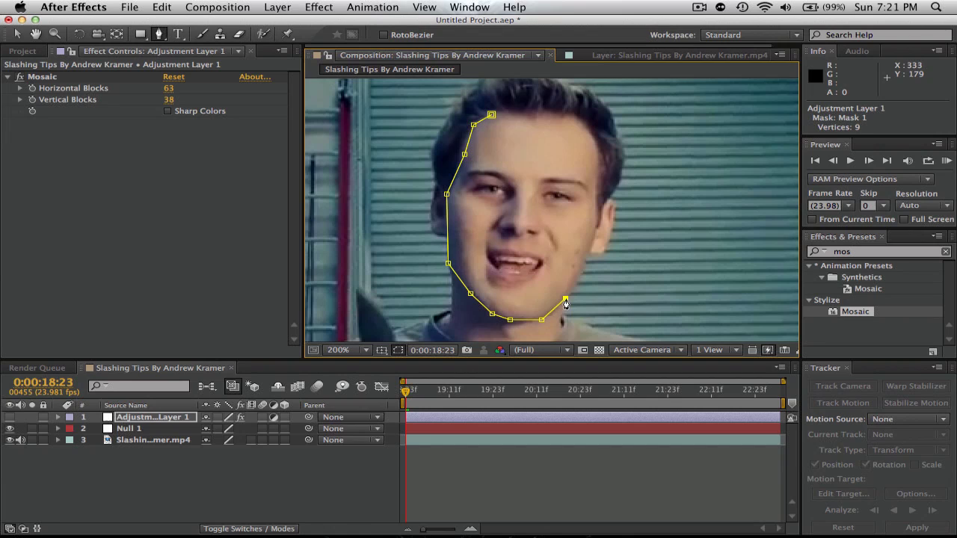
{"action": "left_click", "coordinate": [597, 224]}
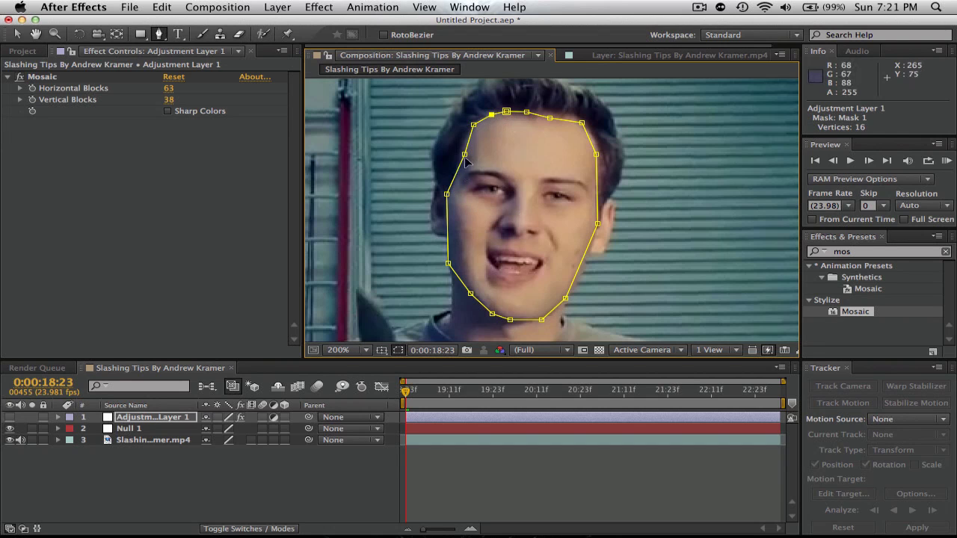
{"action": "left_click_drag", "start_coordinate": [463, 155], "coordinate": [462, 151]}
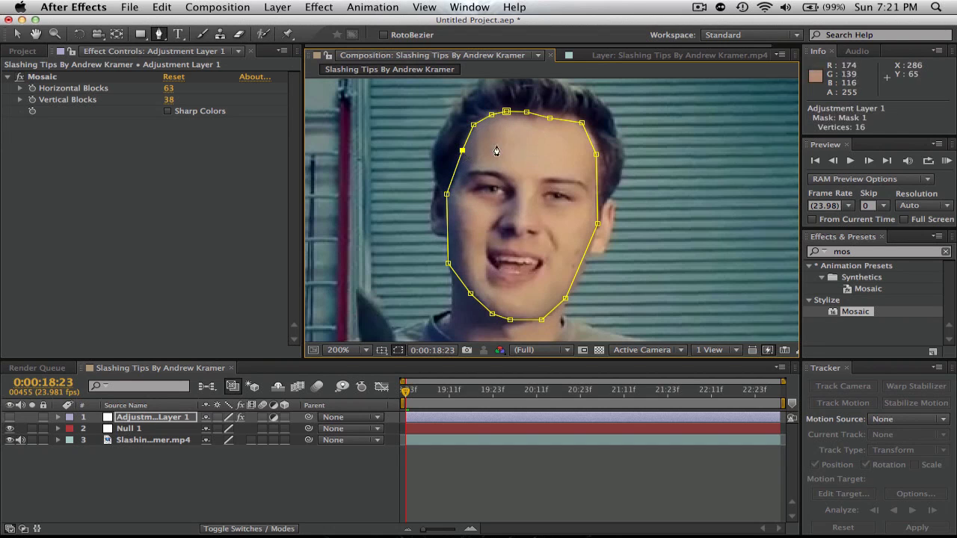
{"action": "key", "text": "comma"}
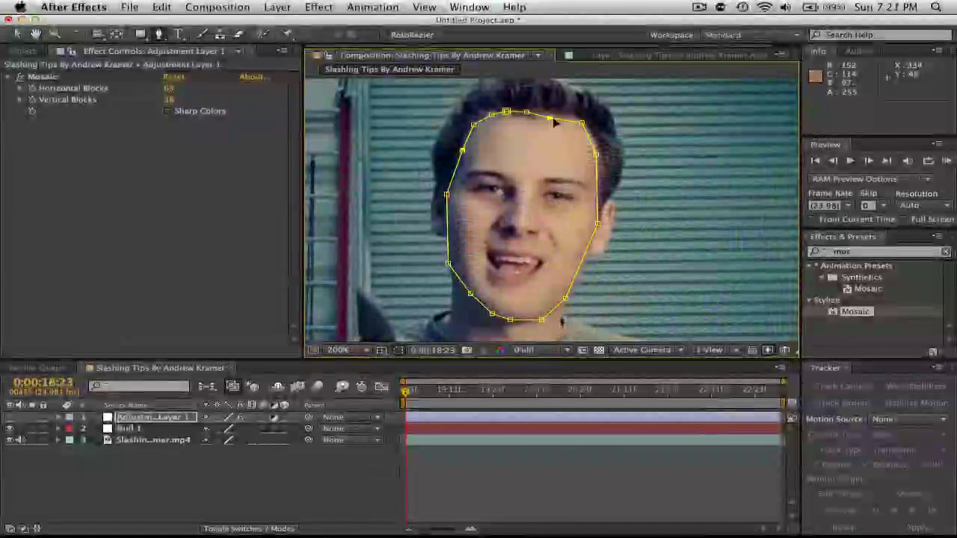
{"action": "left_click_drag", "start_coordinate": [549, 118], "coordinate": [563, 114]}
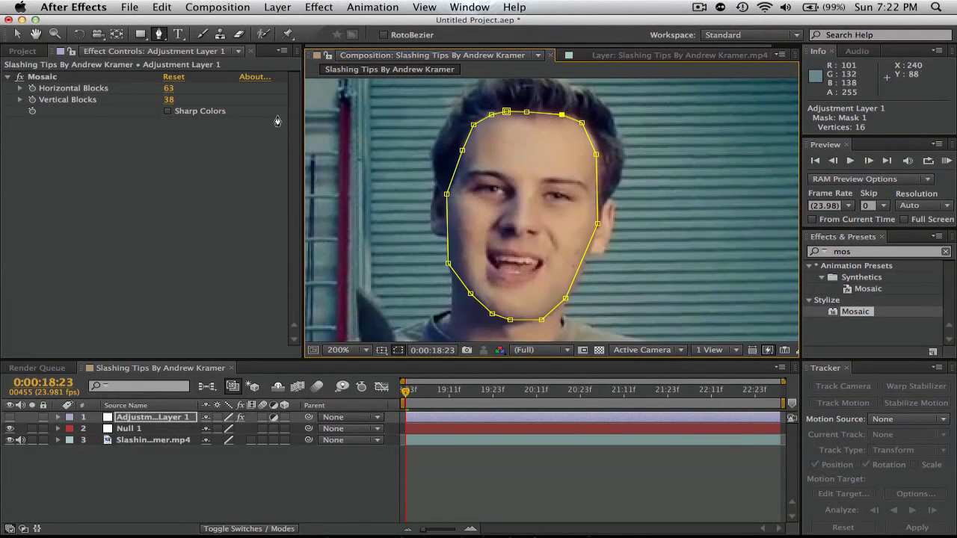
Show Adjustment Layer 1 again and zoom to check that only the face is pixelated.
{"action": "left_click", "coordinate": [9, 417]}
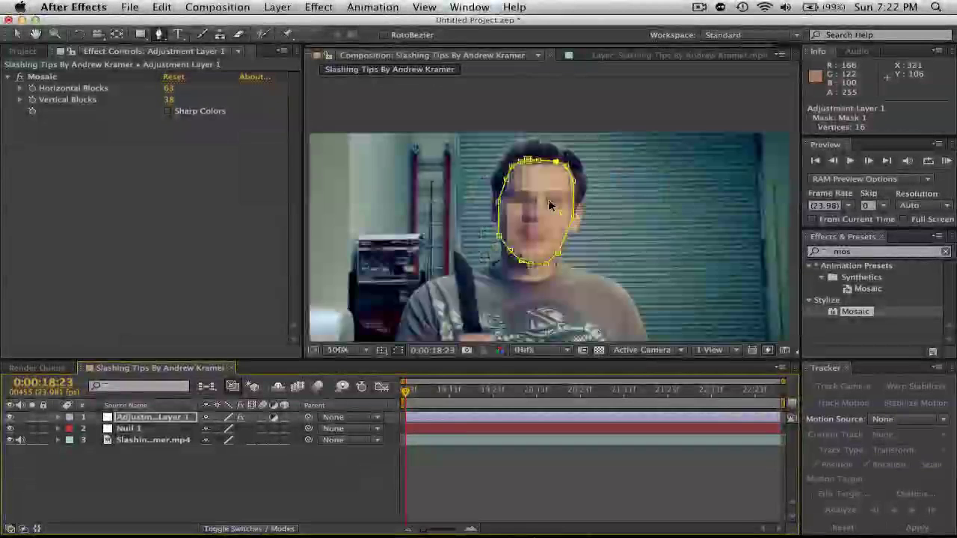
{"action": "scroll", "coordinate": [549, 206], "scroll_direction": "up", "scroll_amount": 2}
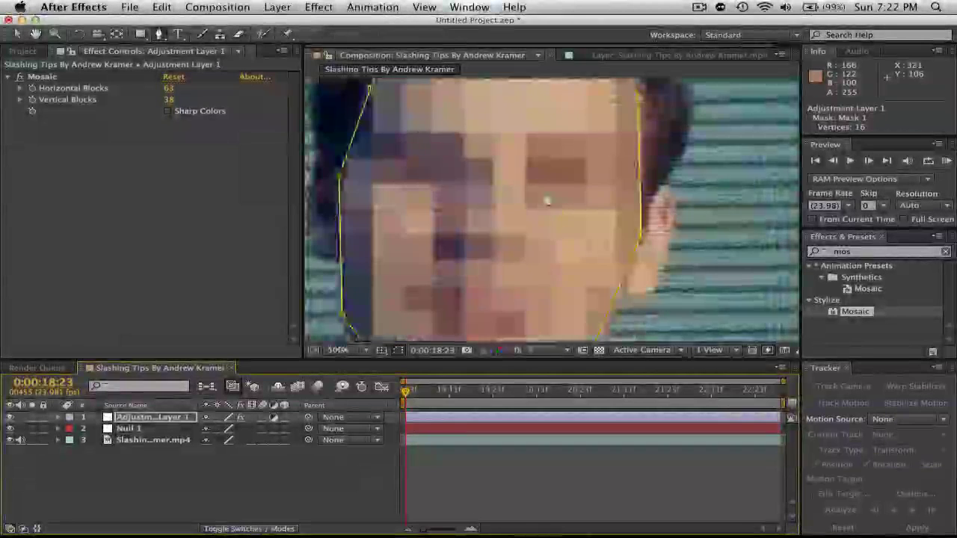
{"action": "scroll", "coordinate": [548, 200], "scroll_direction": "down", "scroll_amount": 5}
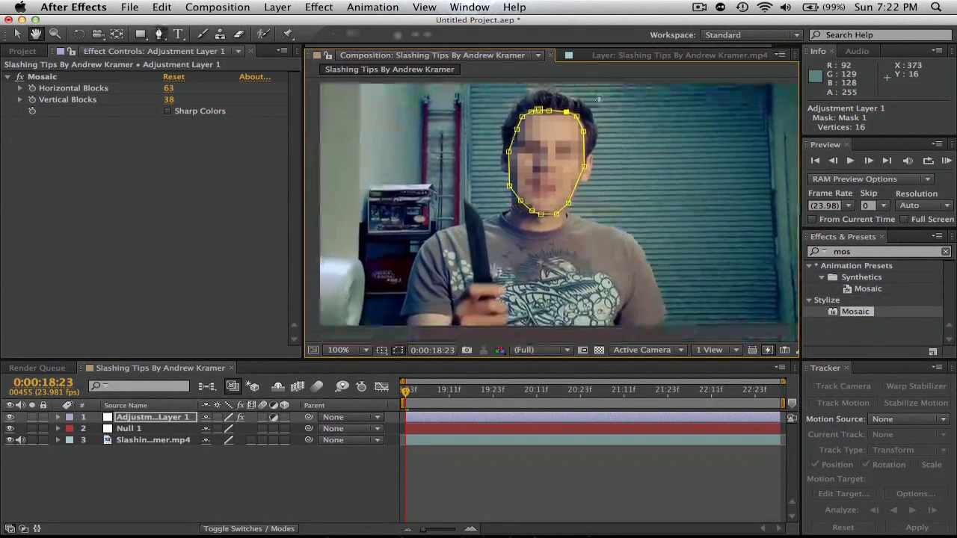
{"action": "key", "text": "v"}
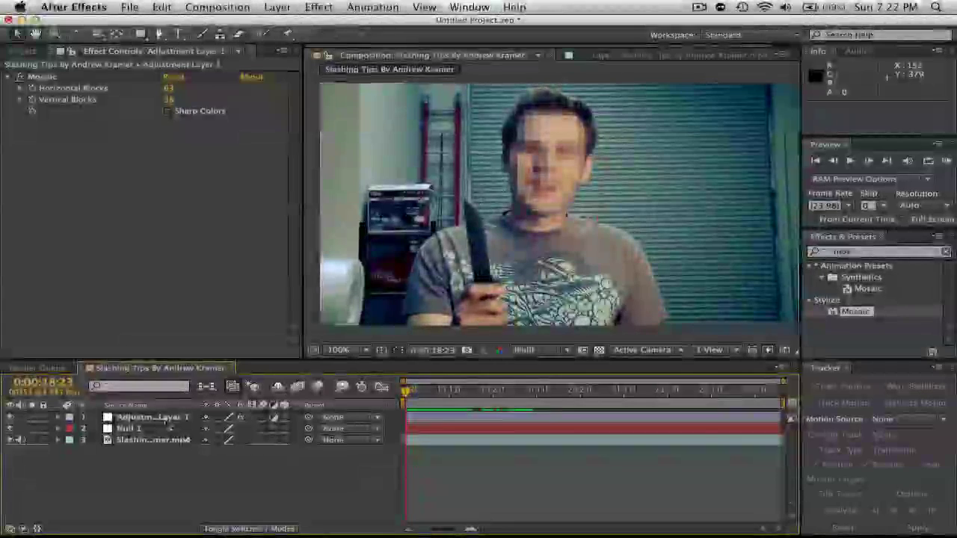
Set Mask 1's feather on Adjustment Layer 1 to 11.0 pixels.
{"action": "left_click", "coordinate": [160, 418]}
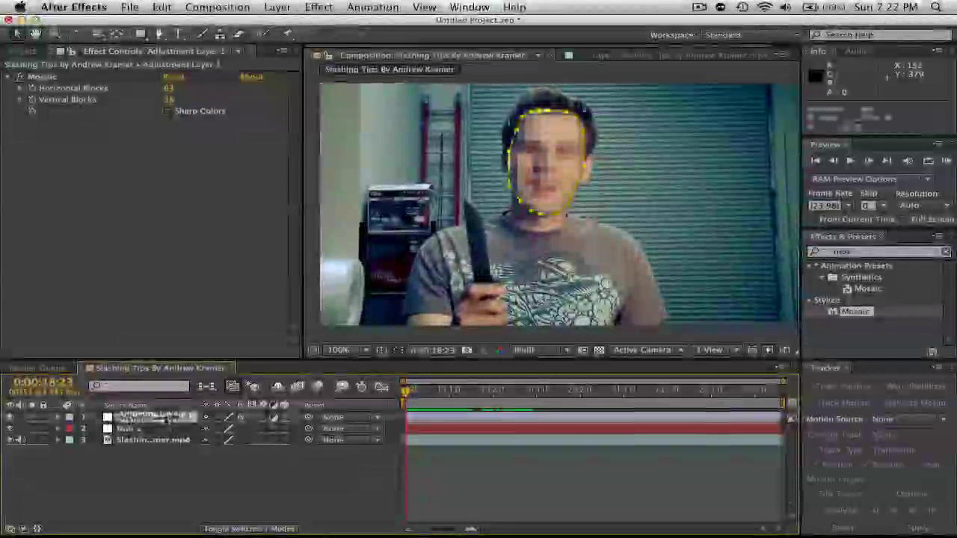
{"action": "key", "text": "m"}
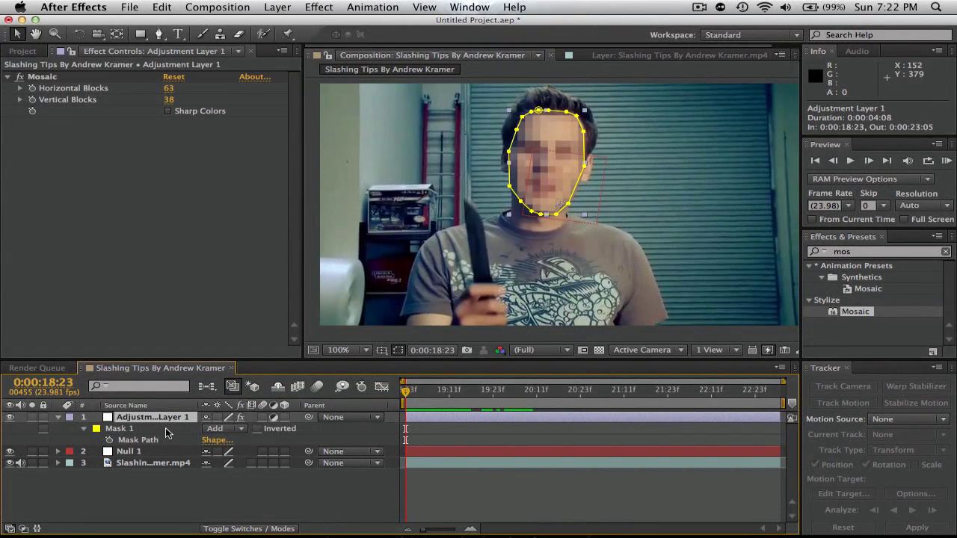
{"action": "key", "text": "f"}
{"action": "left_click_drag", "start_coordinate": [220, 439], "coordinate": [256, 440]}
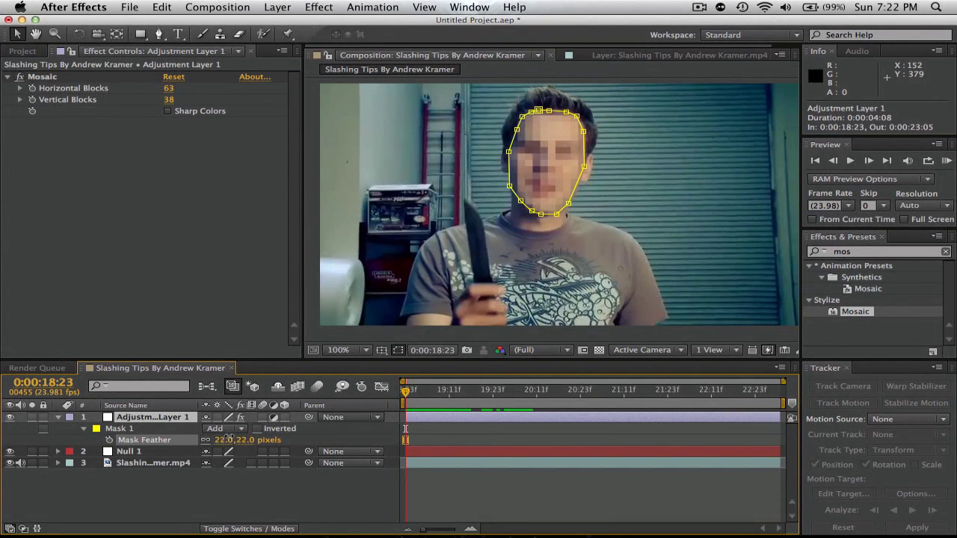
{"action": "left_click_drag", "start_coordinate": [223, 440], "coordinate": [221, 440]}
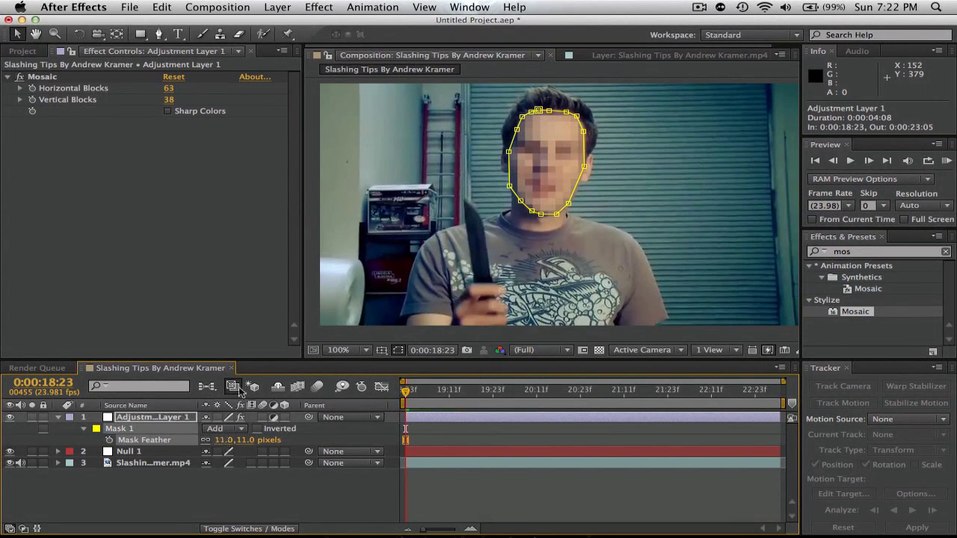
{"action": "left_click", "coordinate": [315, 255]}
{"action": "scroll", "coordinate": [578, 133], "scroll_direction": "up", "scroll_amount": 1}
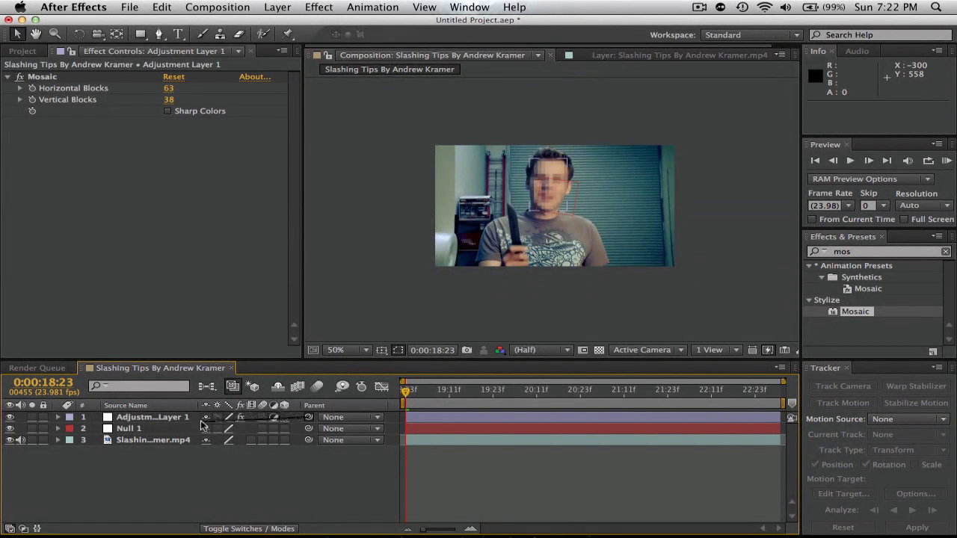
Parent Adjustment Layer 1 to Null 1 and confirm the Parent menu shows 2. Null 1.
{"action": "left_click_drag", "start_coordinate": [308, 417], "coordinate": [187, 430]}
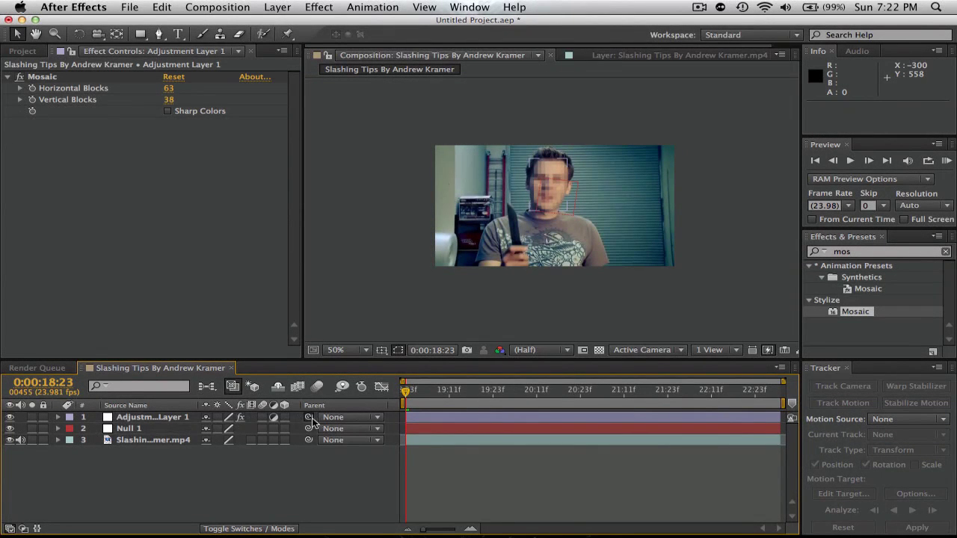
{"action": "left_click_drag", "start_coordinate": [308, 418], "coordinate": [153, 430]}
{"action": "left_click", "coordinate": [372, 419]}
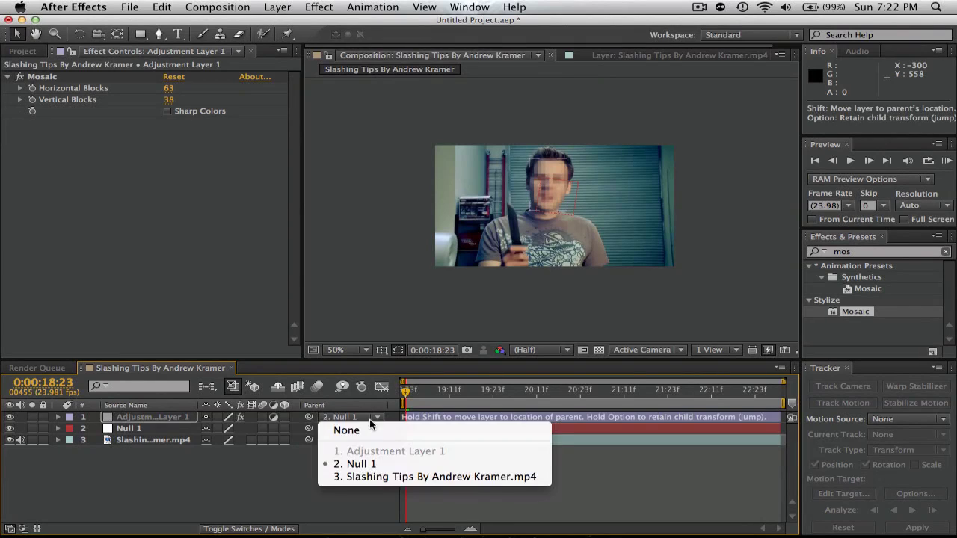
{"action": "left_click", "coordinate": [362, 464]}
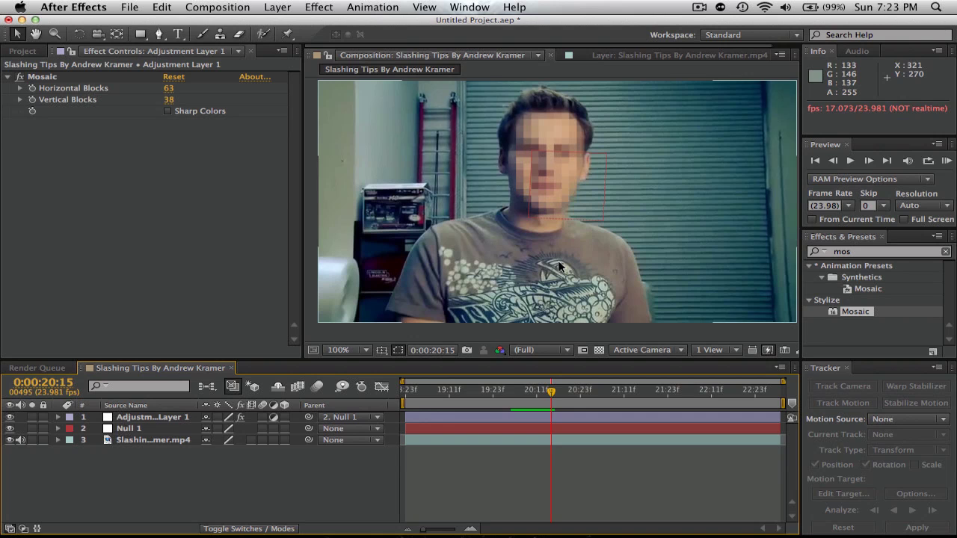
{"action": "left_click", "coordinate": [946, 161]}
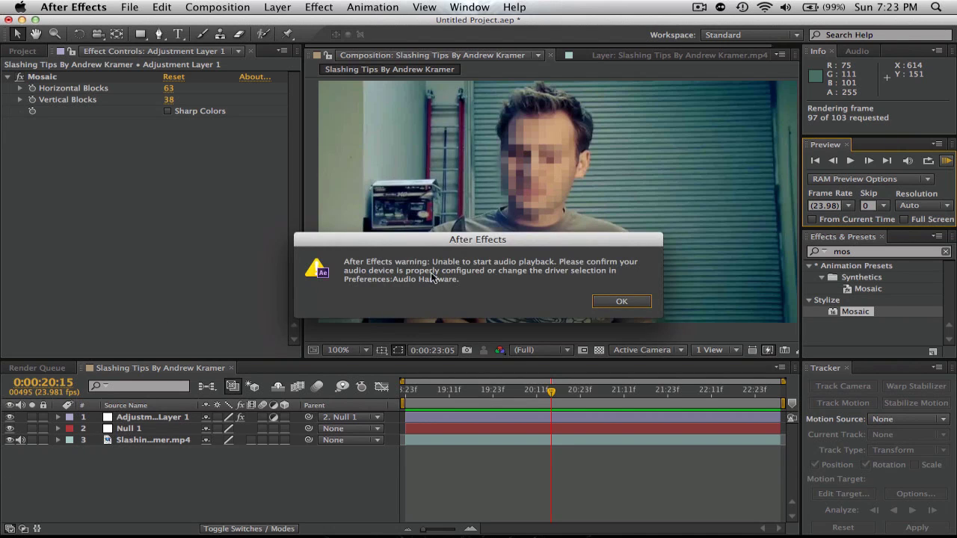
{"action": "left_click", "coordinate": [619, 302]}
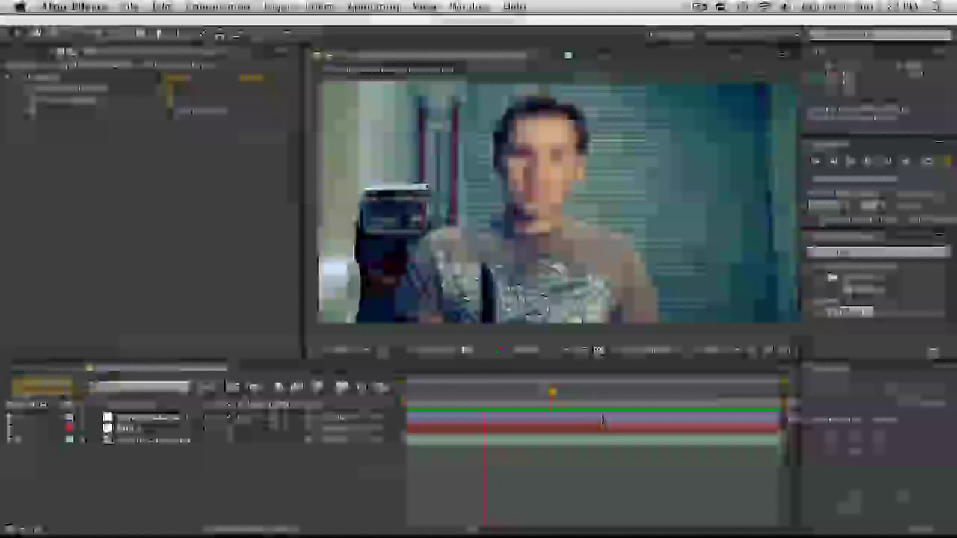